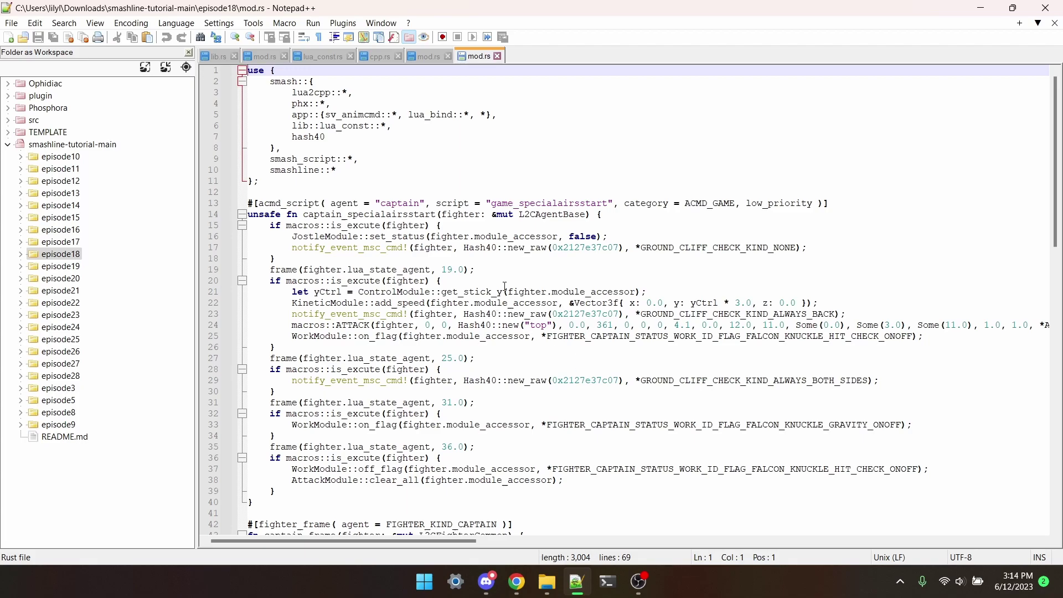
Step: Highlight the stick vertical-input line, then the add_speed line, then only its yCtrl * 3.0 term
drag(291, 291, 687, 295)
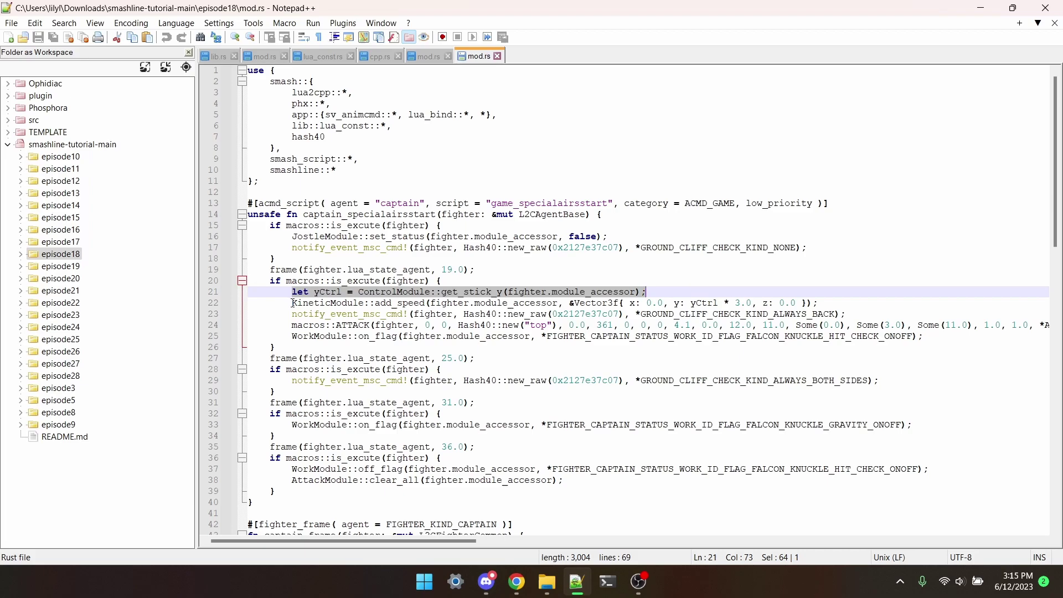
drag(292, 302, 842, 307)
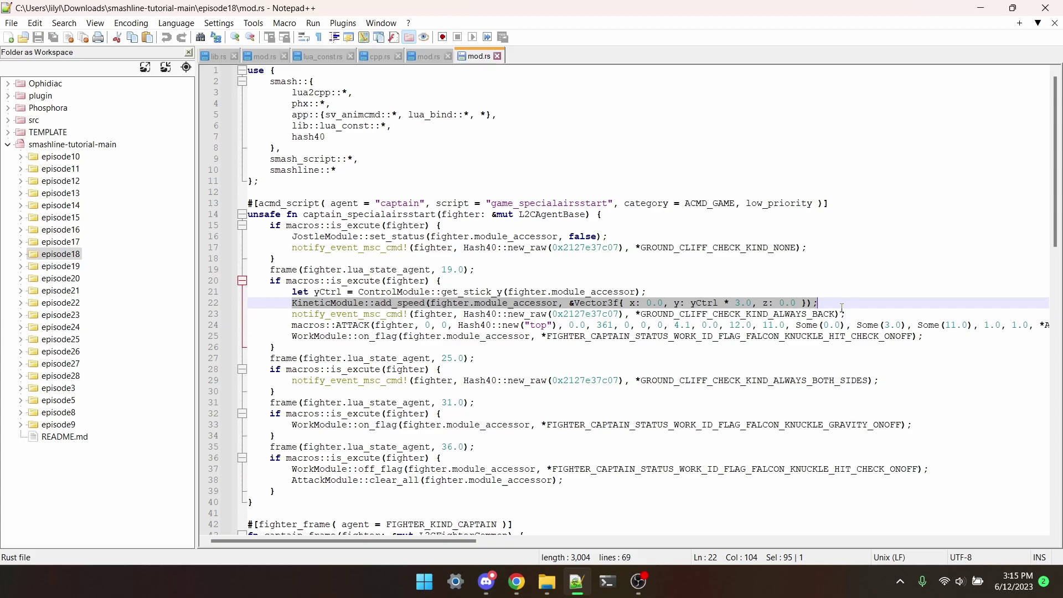
drag(690, 303, 751, 304)
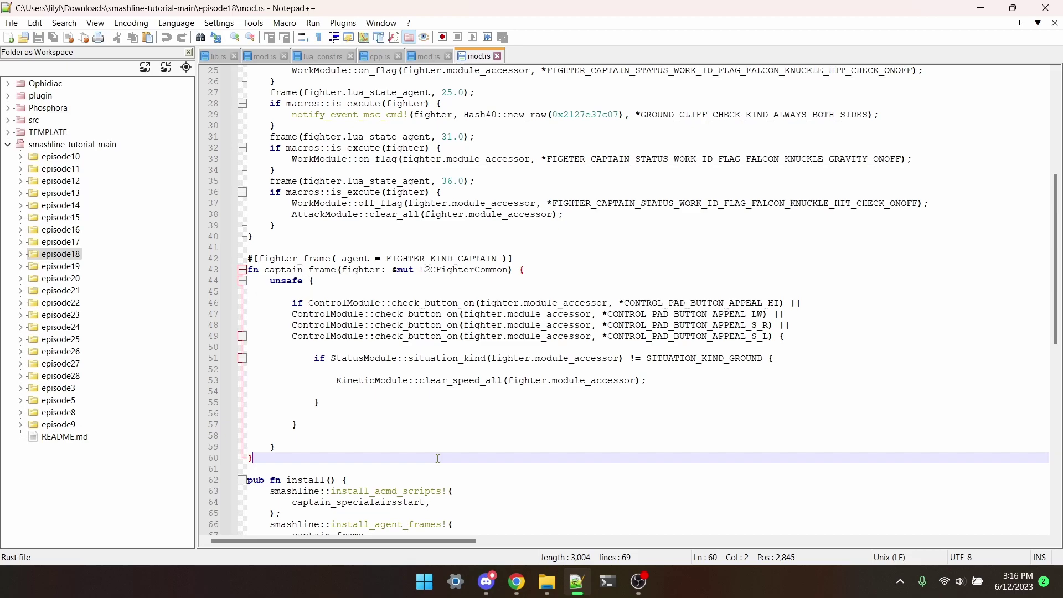
Step: Highlight lines 46–49's appeal checks, line 51's not-on-ground check, then line 53's clear_speed_all call
drag(784, 336, 291, 302)
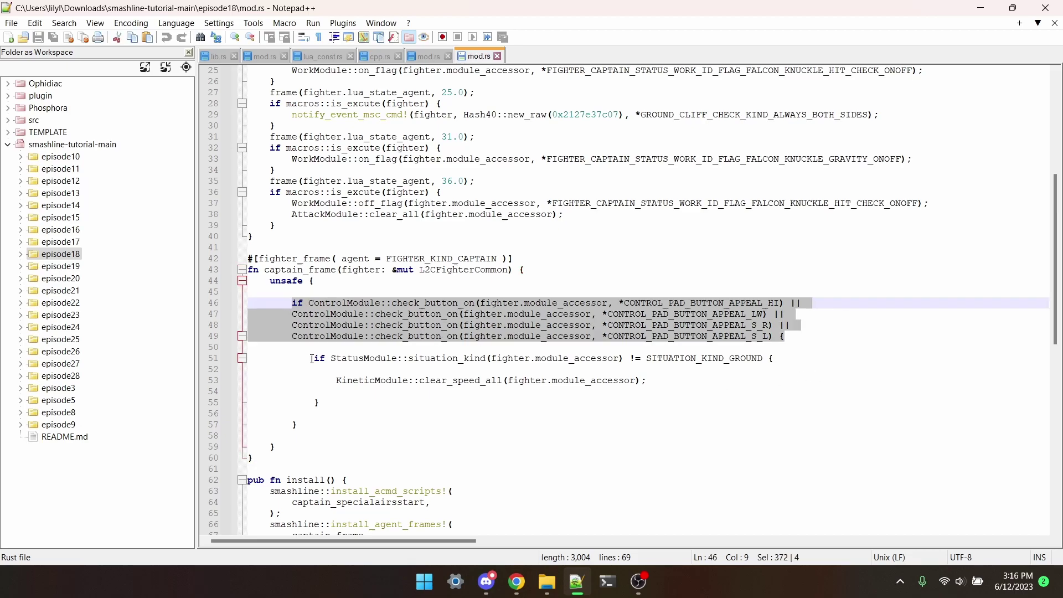
drag(313, 358, 789, 355)
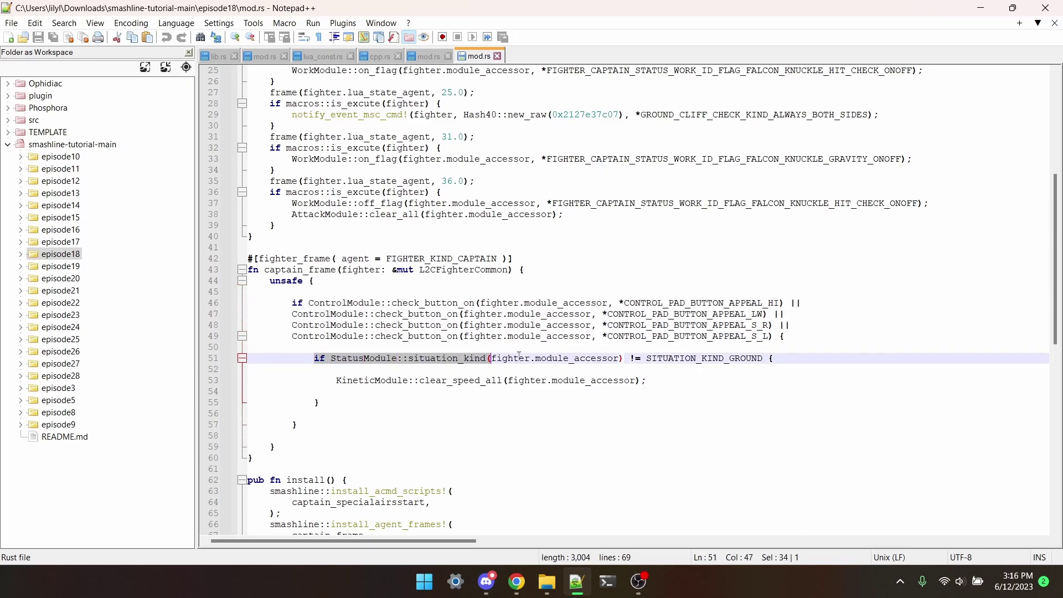
click(789, 357)
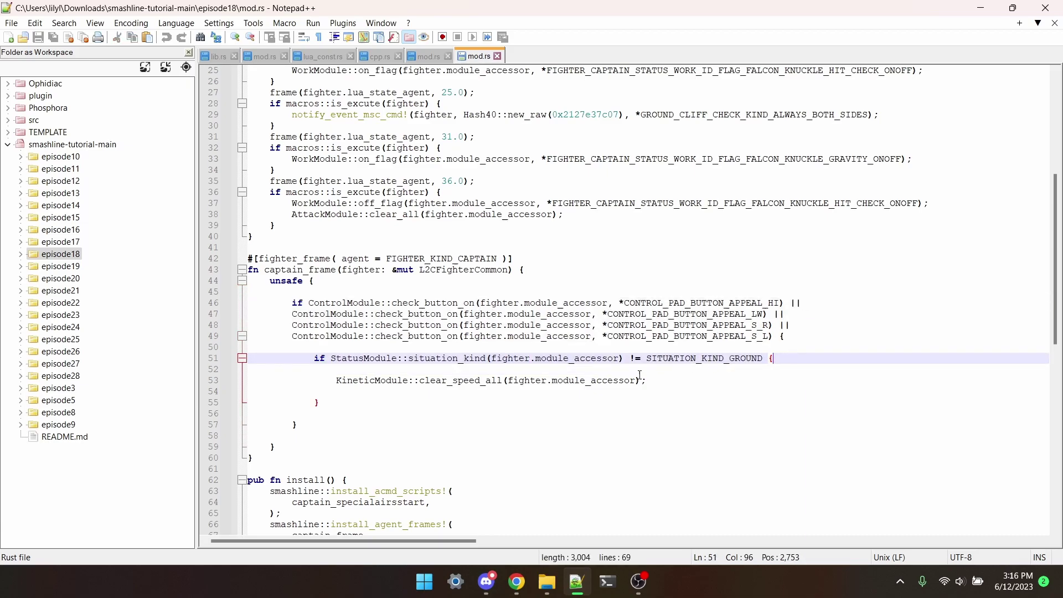
drag(335, 381, 666, 380)
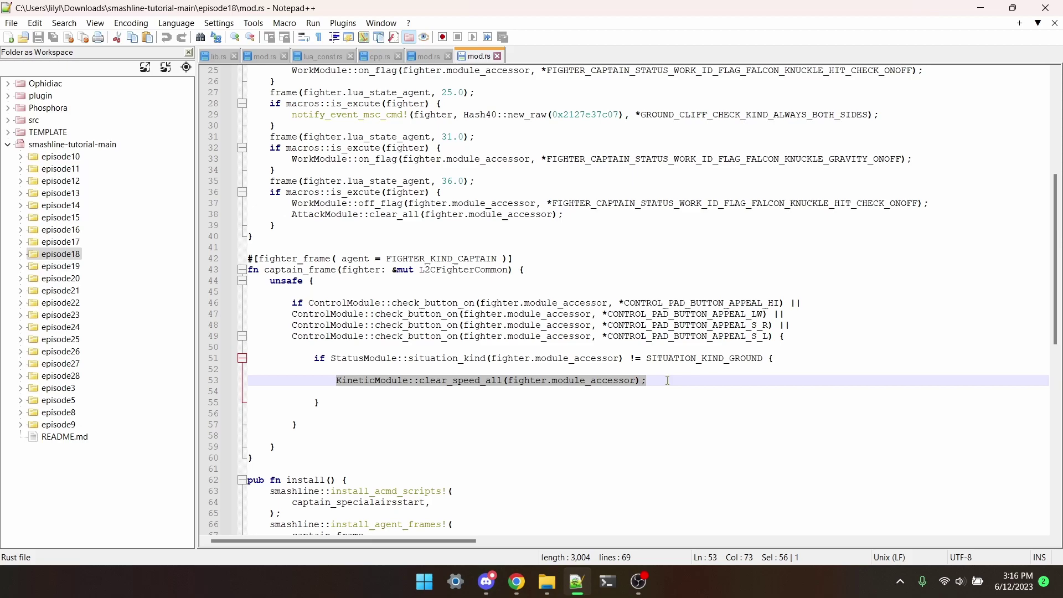